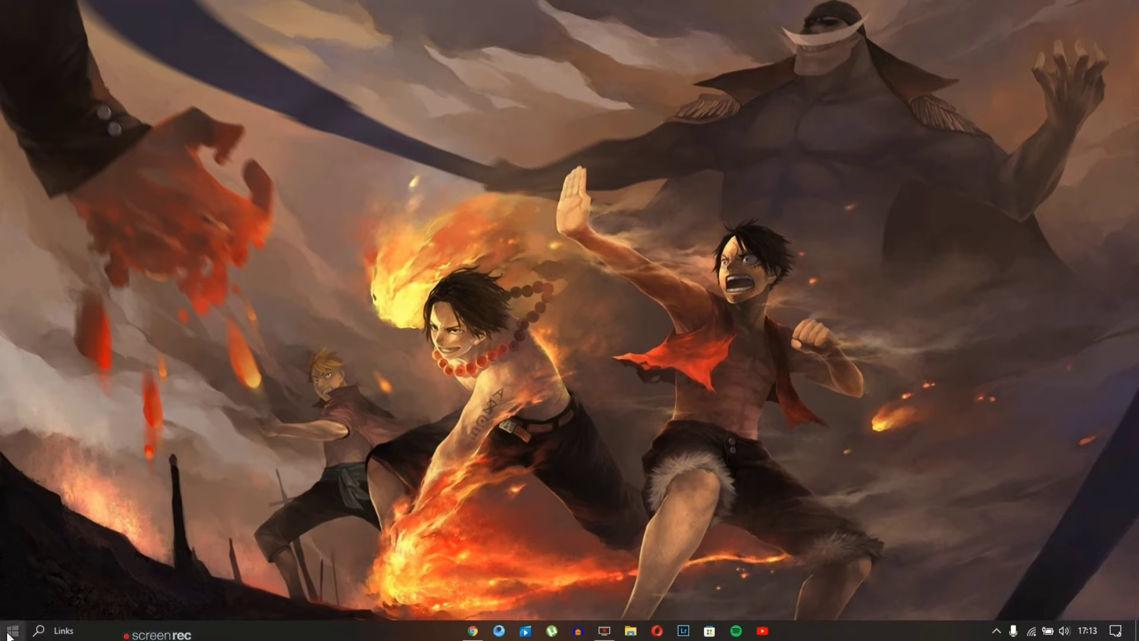
# Open the Windows Temp folder by running the command "temp"
pyautogui.rightClick(10, 632)
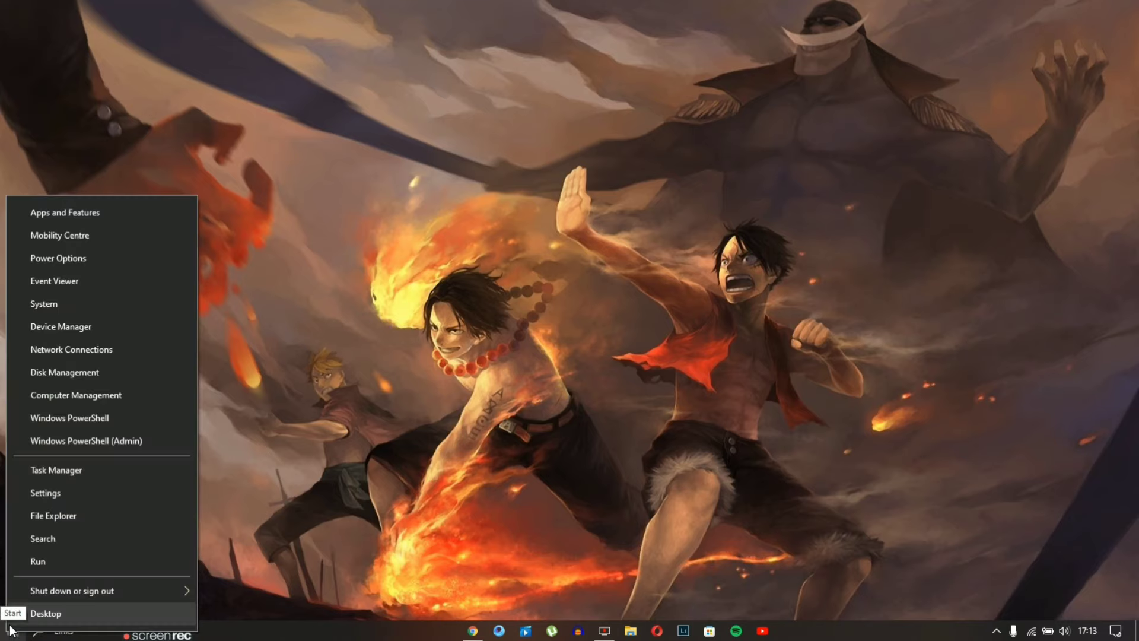
pyautogui.click(42, 562)
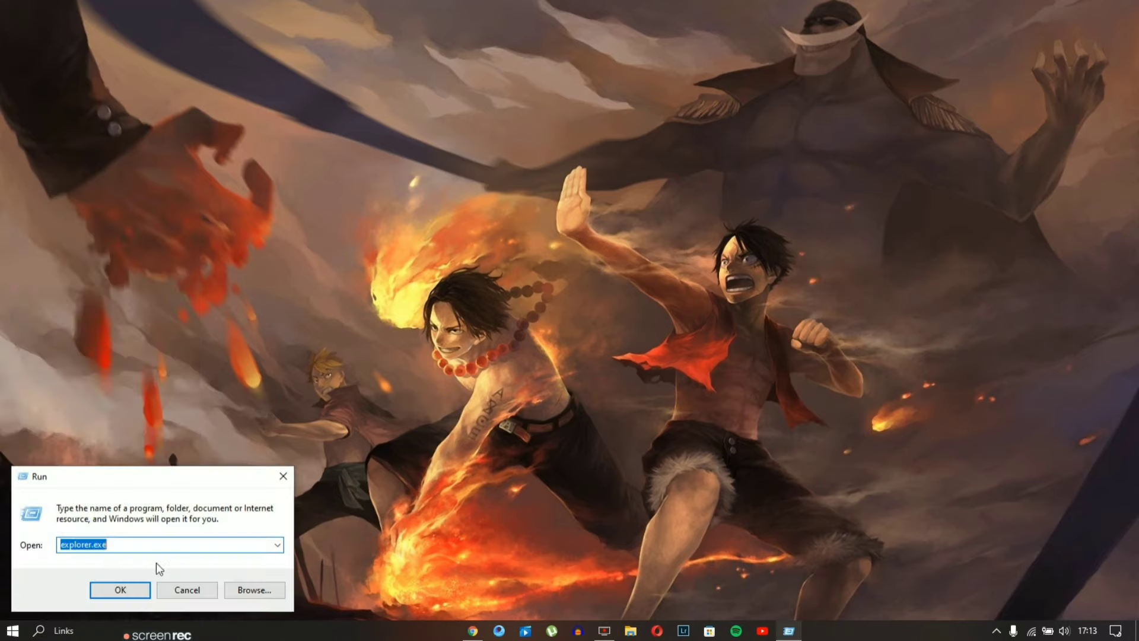
pyautogui.press('BackSpace')
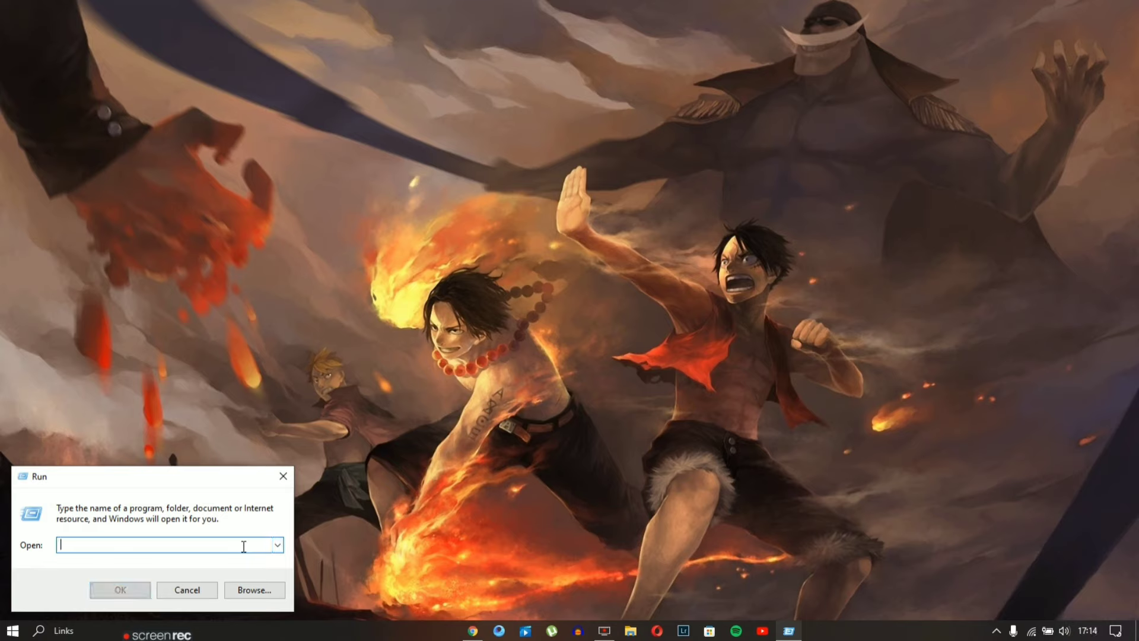
pyautogui.write('tem')
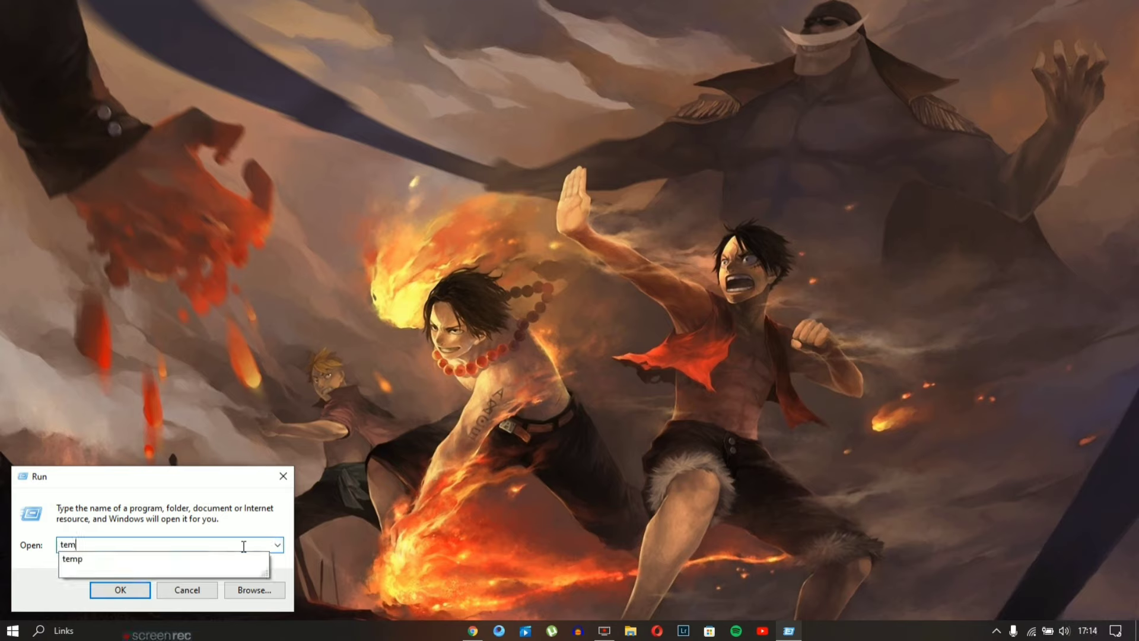
pyautogui.write('p')
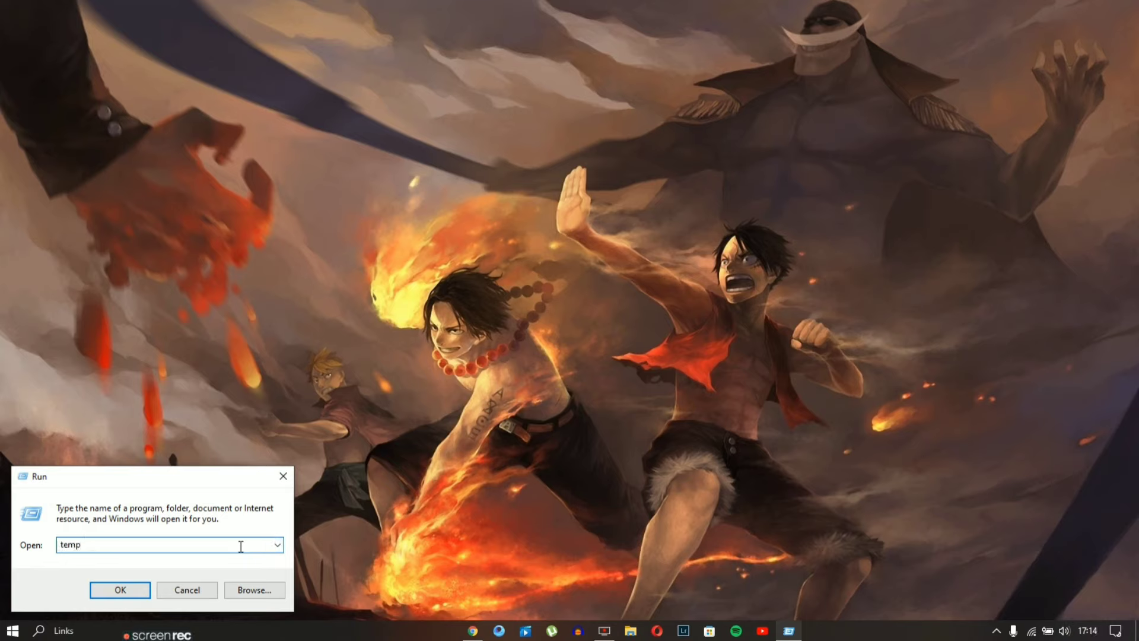
pyautogui.click(140, 585)
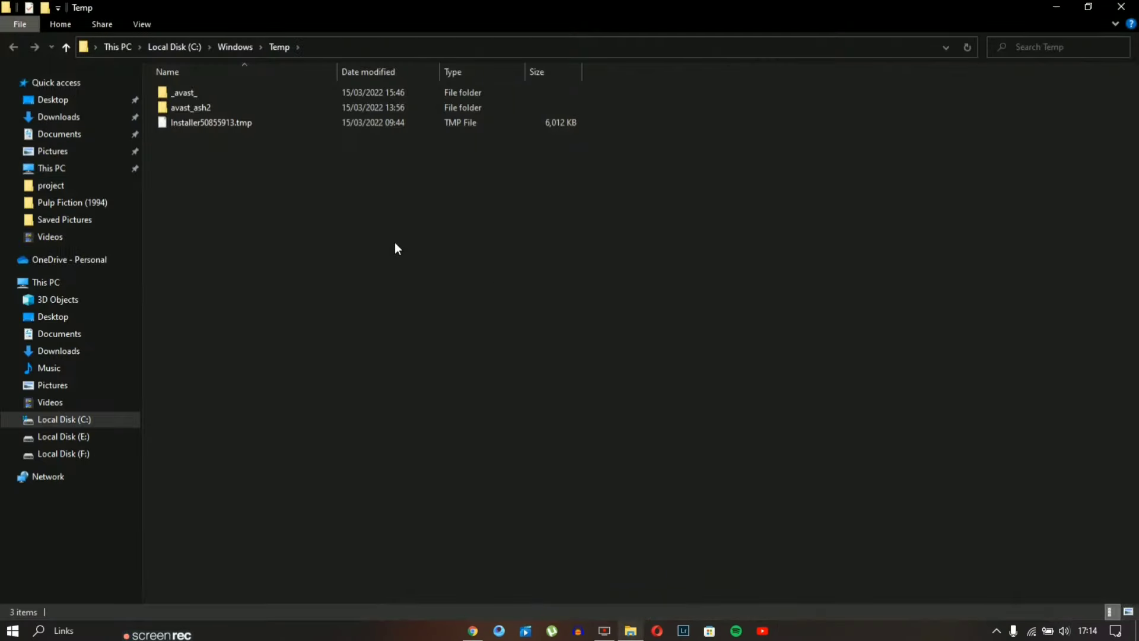
# Delete all files and folders in the Windows Temp folder, then close its window
pyautogui.hotkey('ctrl', 'a')
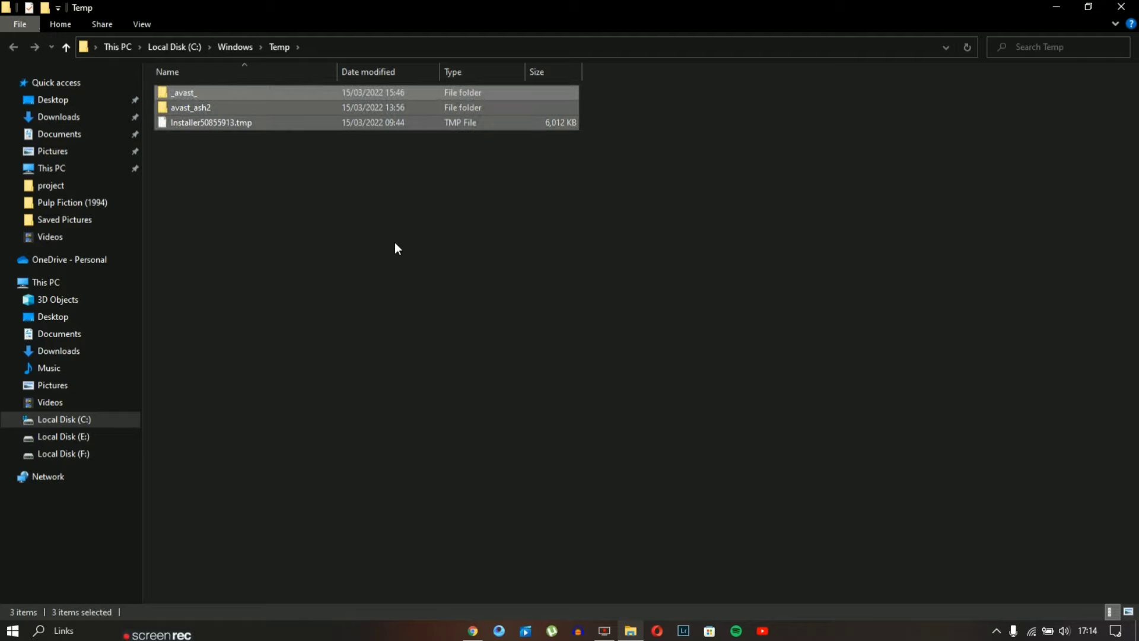
pyautogui.moveTo(381, 211); pyautogui.dragTo(358, 97)
pyautogui.rightClick(357, 93)
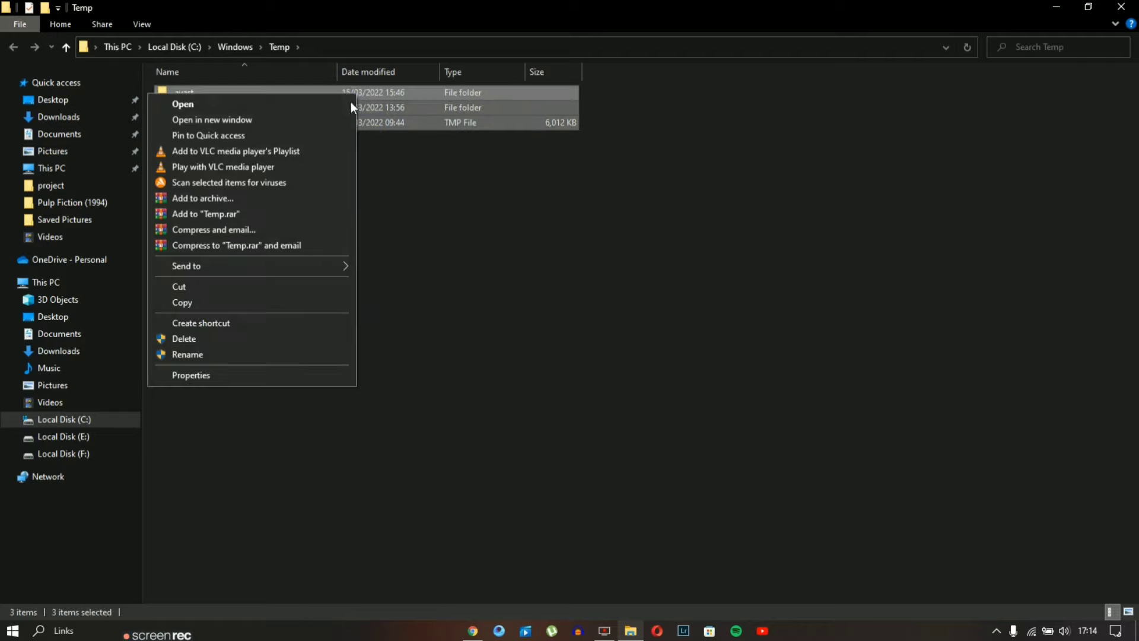
pyautogui.click(198, 340)
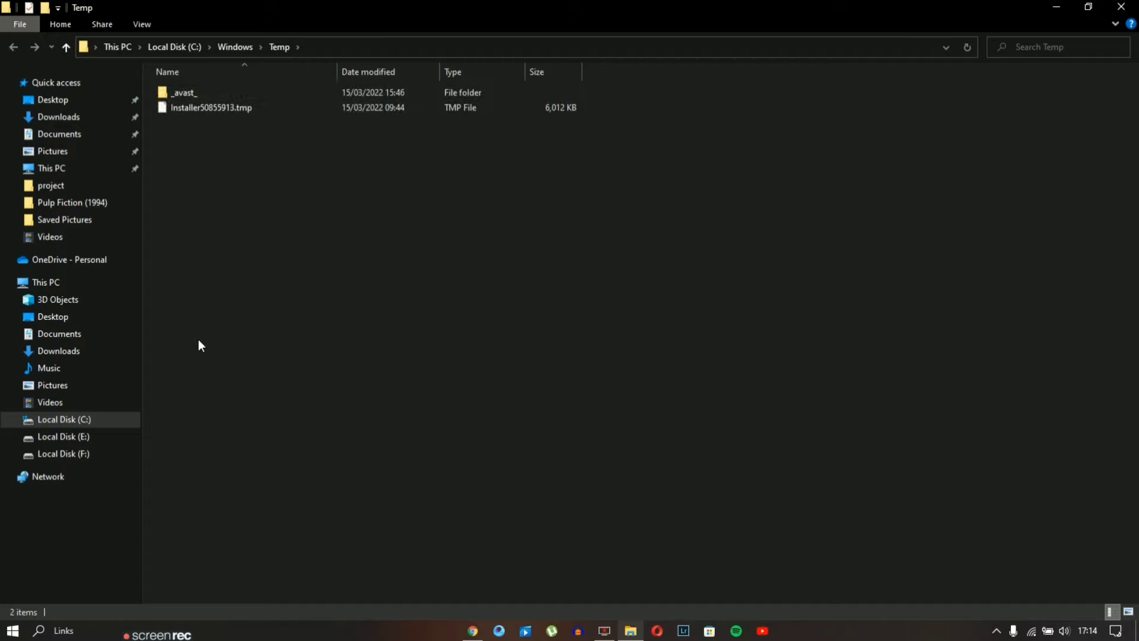
pyautogui.rightClick(542, 255)
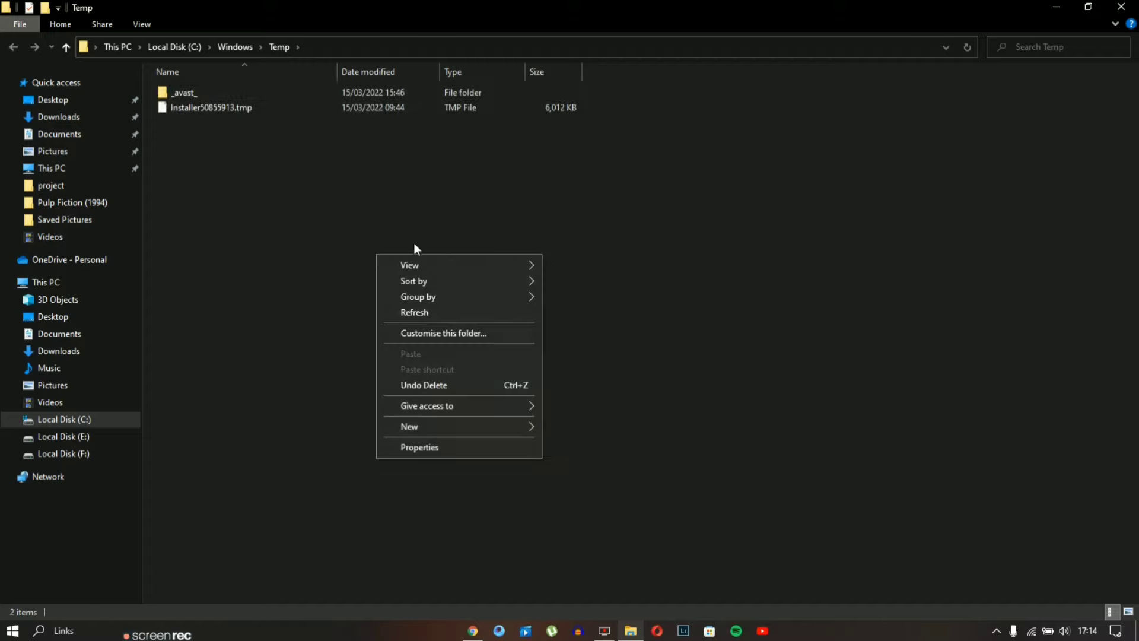
pyautogui.click(412, 224)
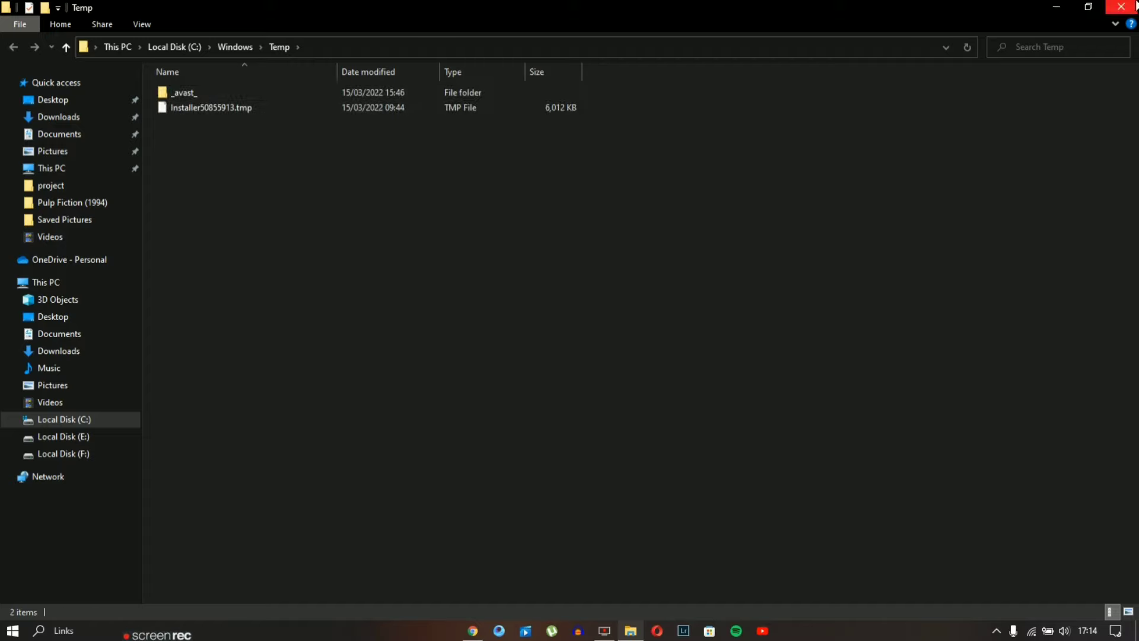
pyautogui.click(1121, 6)
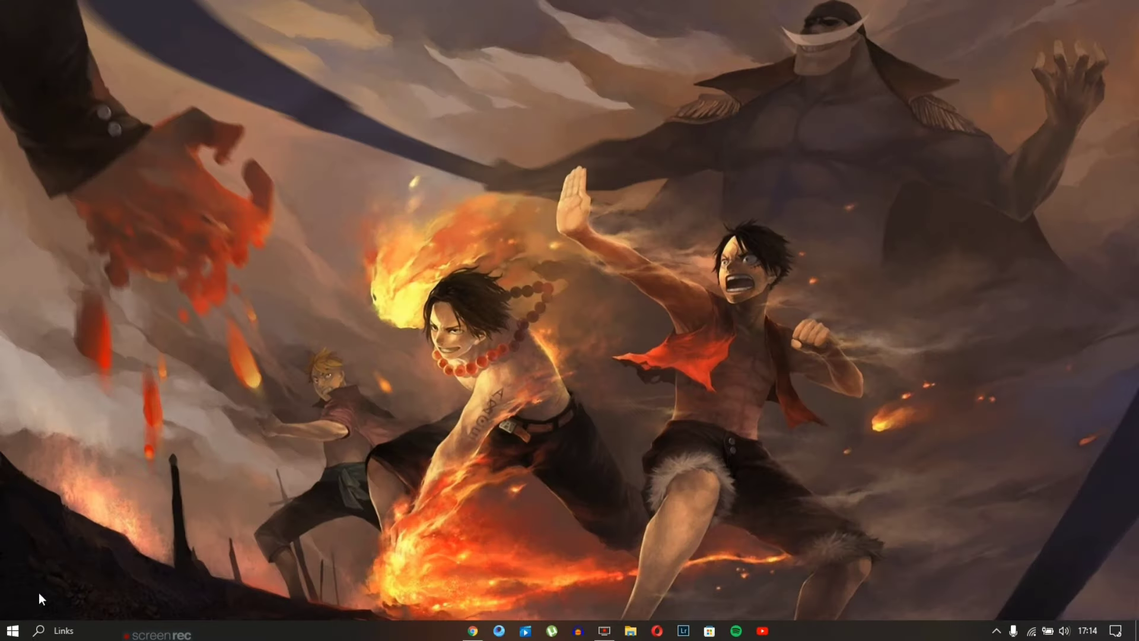
# Open the Windows Prefetch folder by running the command "prefetch"
pyautogui.rightClick(12, 630)
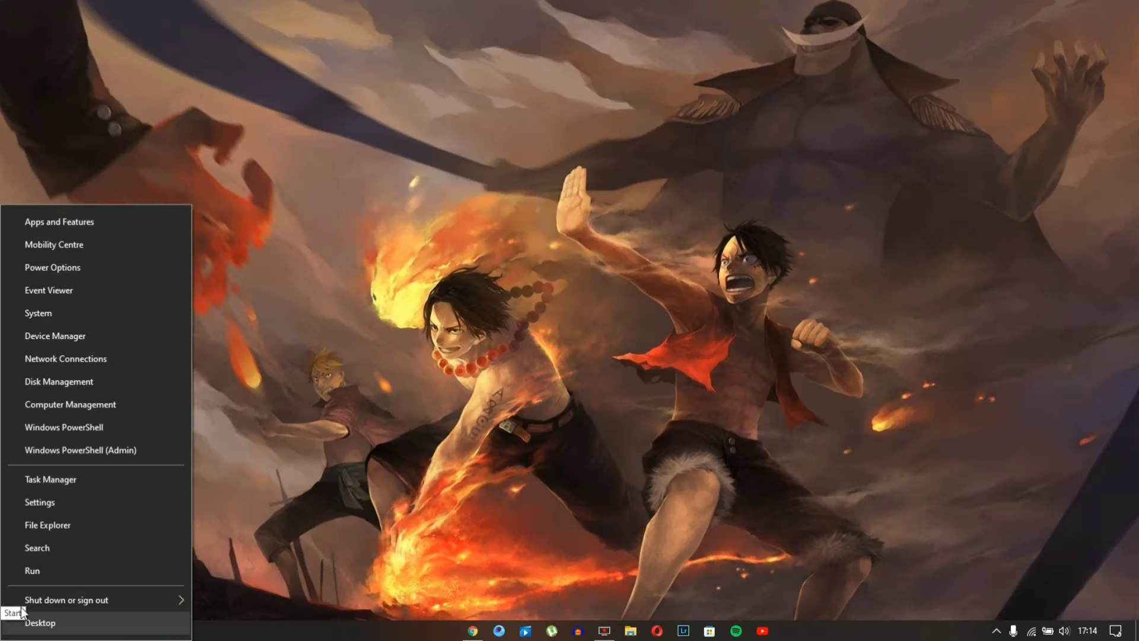
pyautogui.click(33, 574)
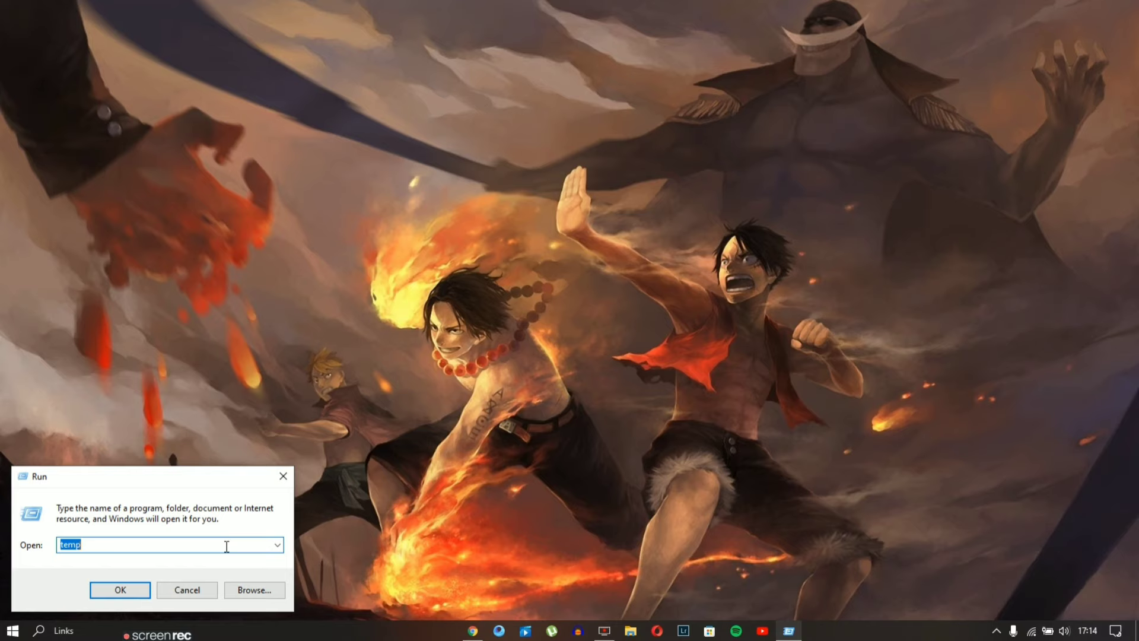
pyautogui.press('BackSpace')
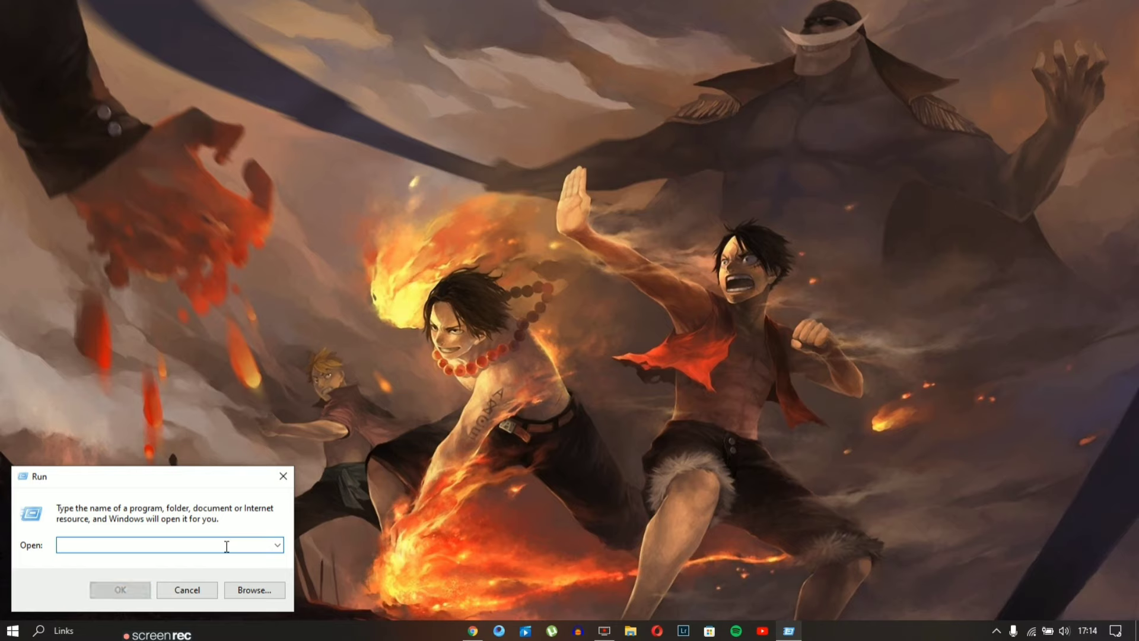
pyautogui.write('pre')
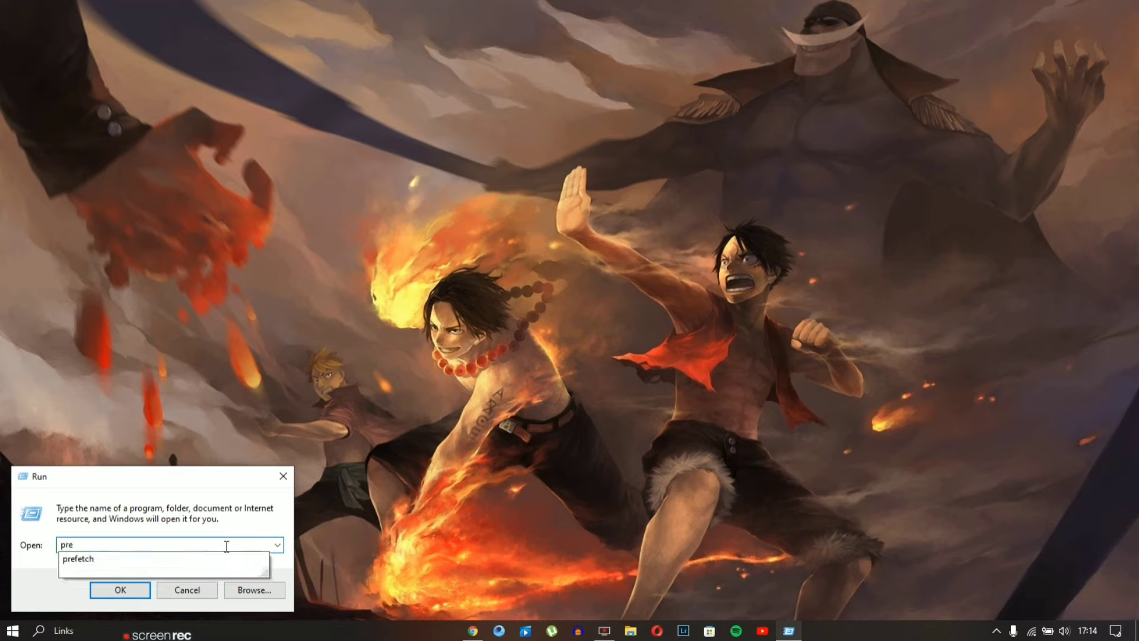
pyautogui.click(221, 559)
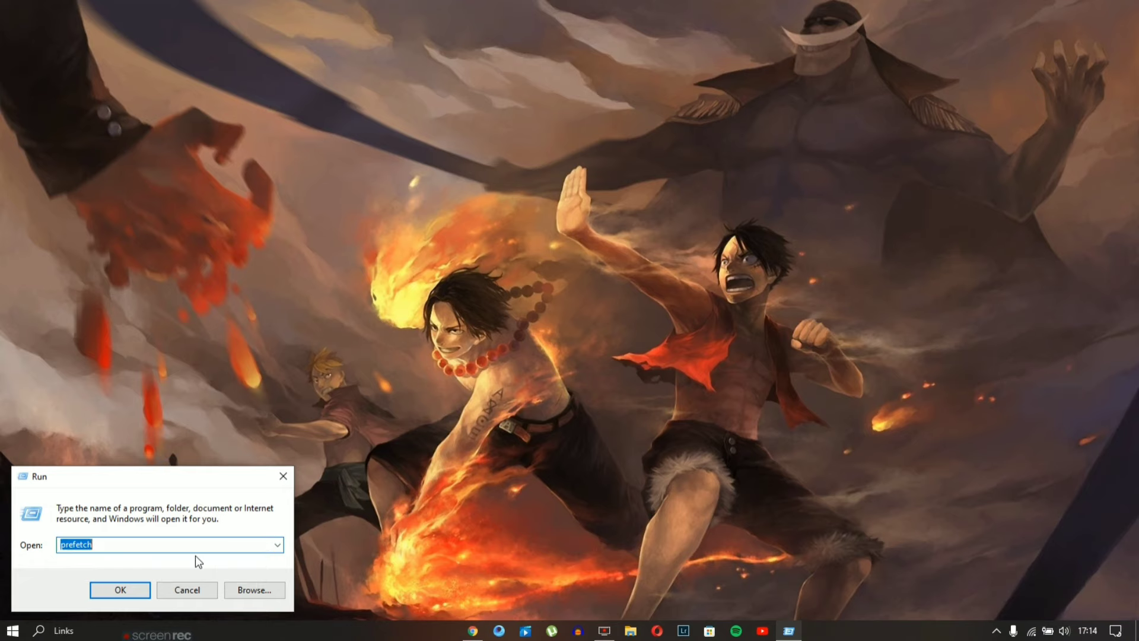
pyautogui.click(120, 590)
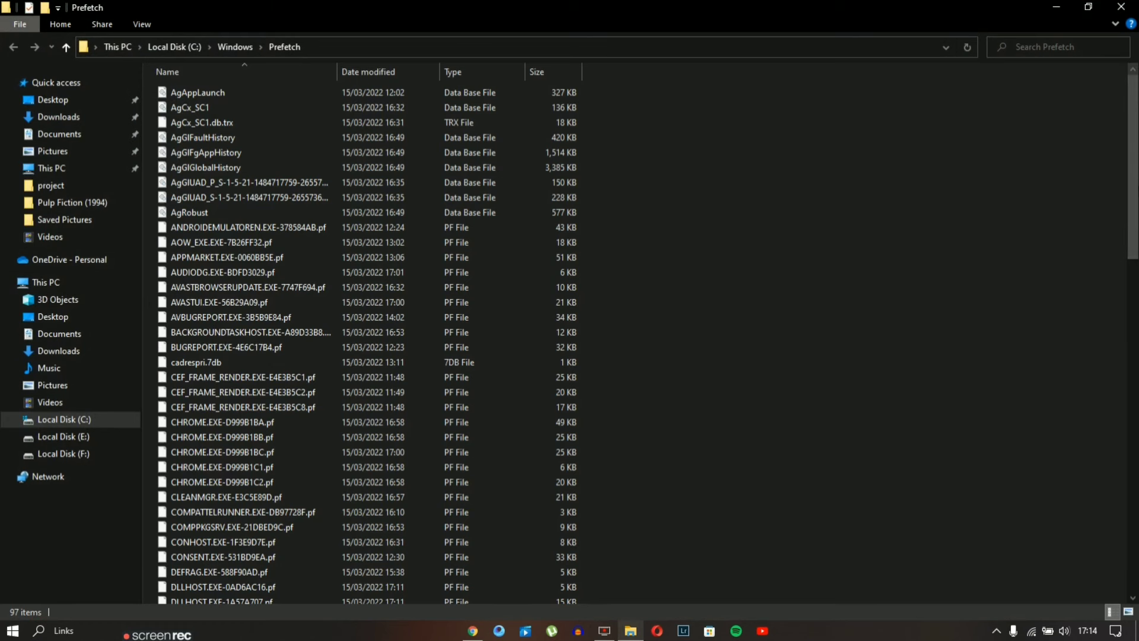
# Delete all files in the Prefetch folder, skipping every file that is in use, and close its window
pyautogui.moveTo(1133, 157)
pyautogui.mouseDown()
pyautogui.moveTo(1133, 481)
pyautogui.moveTo(1132, 166)
pyautogui.mouseUp()
pyautogui.hotkey('ctrl', 'a')
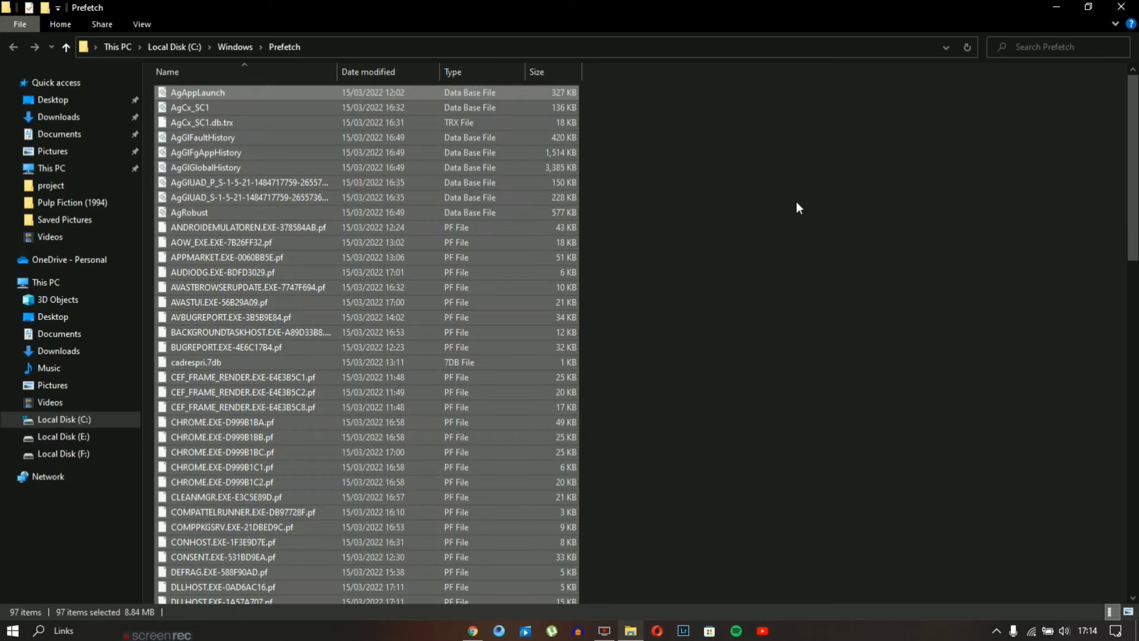
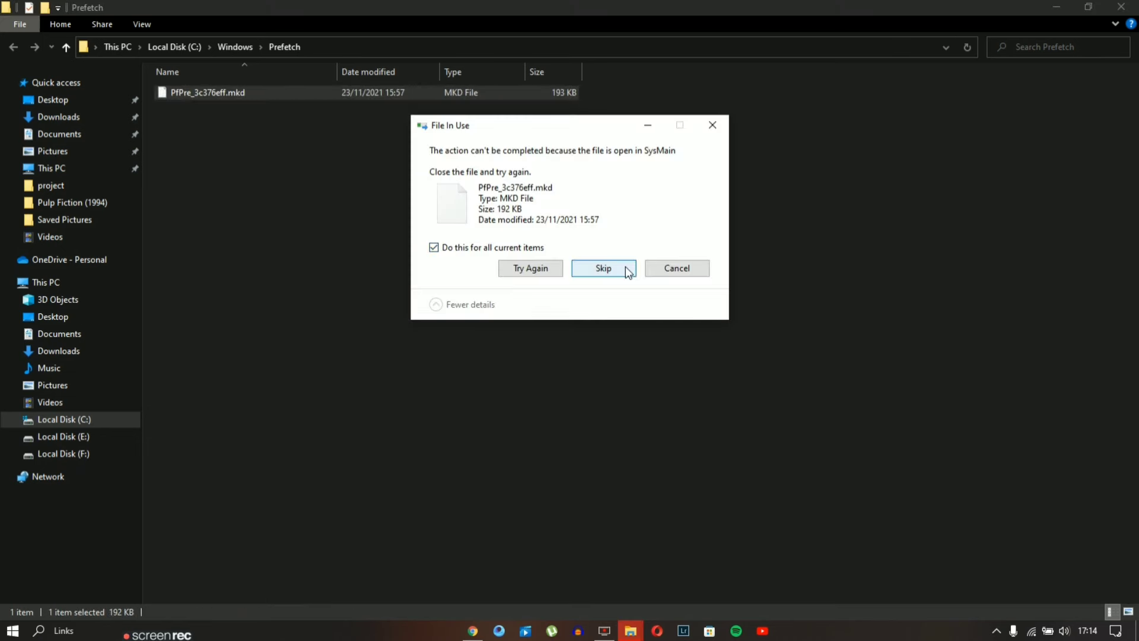
pyautogui.click(627, 268)
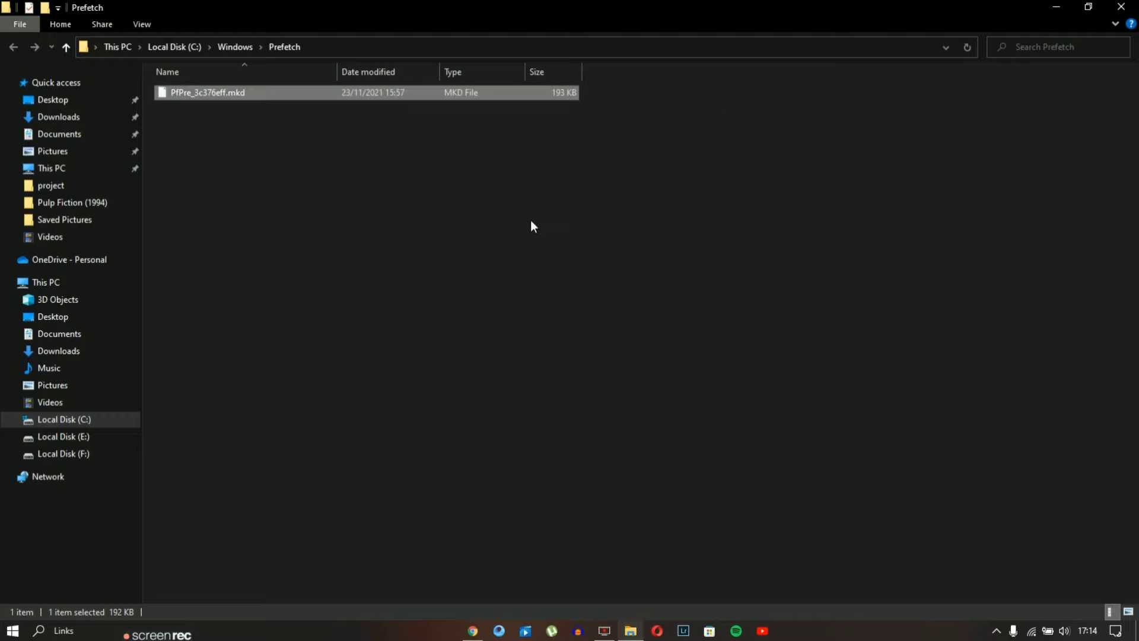
pyautogui.click(531, 226)
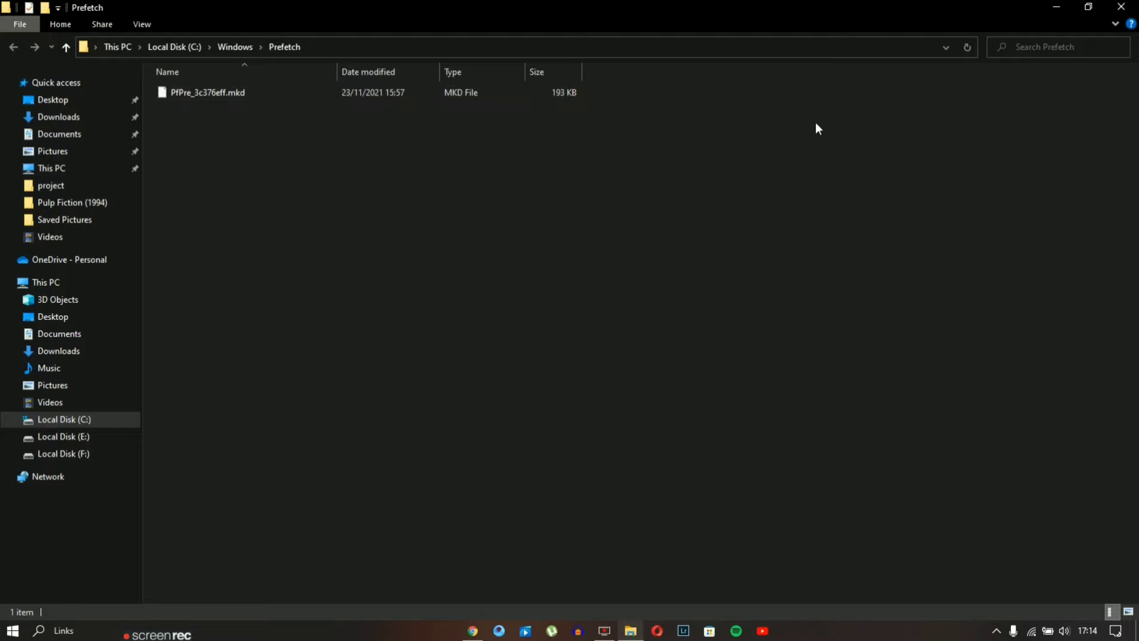
pyautogui.click(1121, 6)
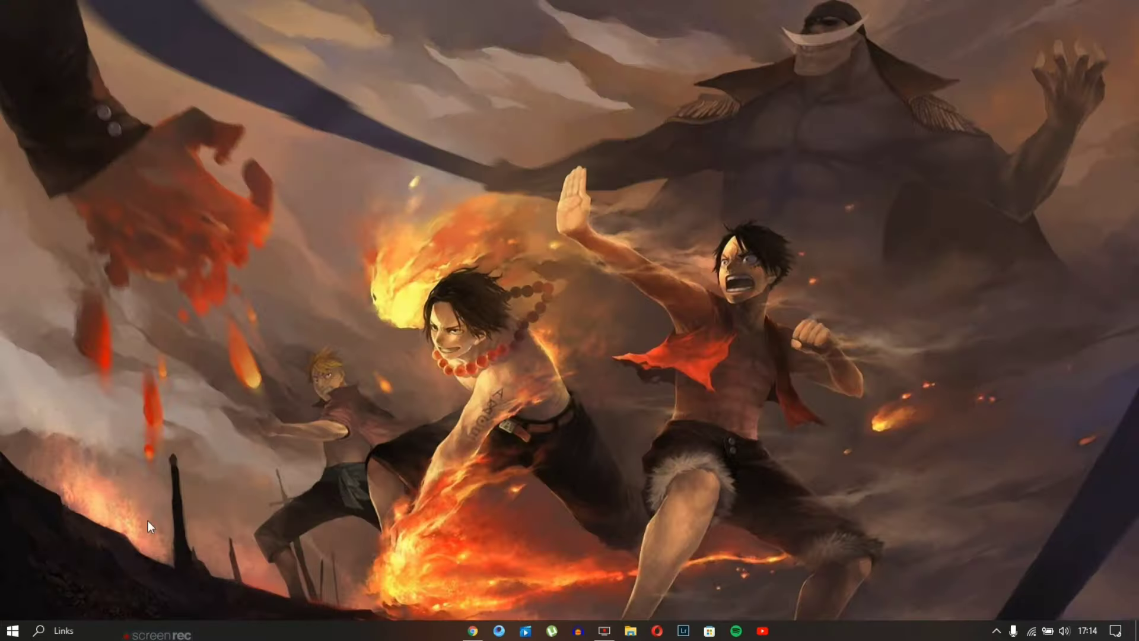
# Open the user's local Temp folder by running the command "%temp%"
pyautogui.rightClick(13, 632)
pyautogui.click(62, 564)
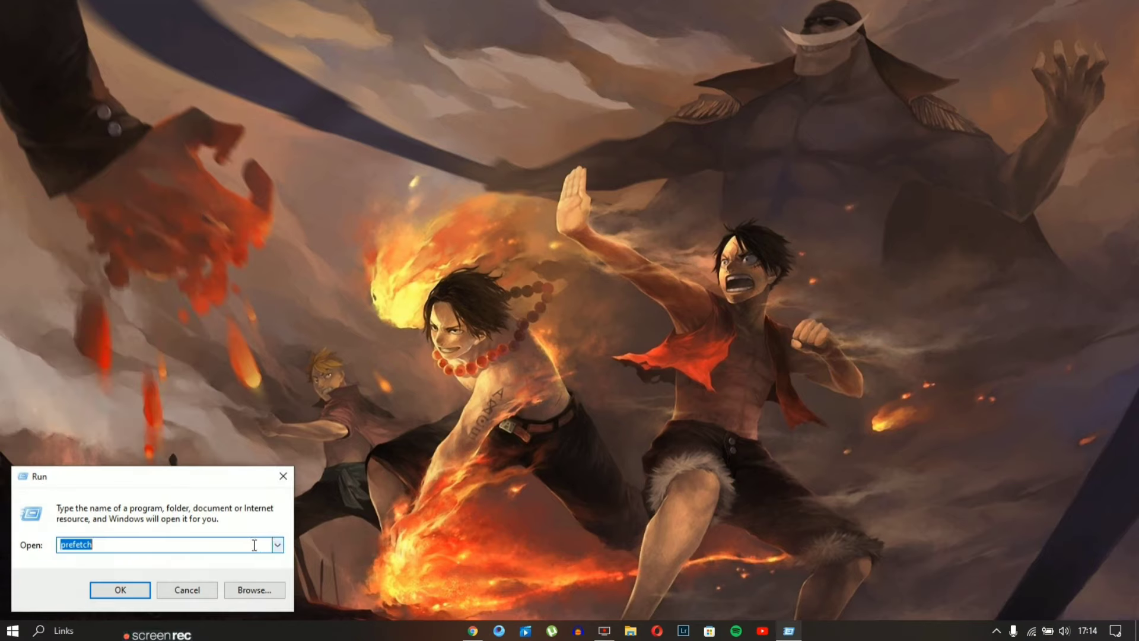
pyautogui.press('BackSpace')
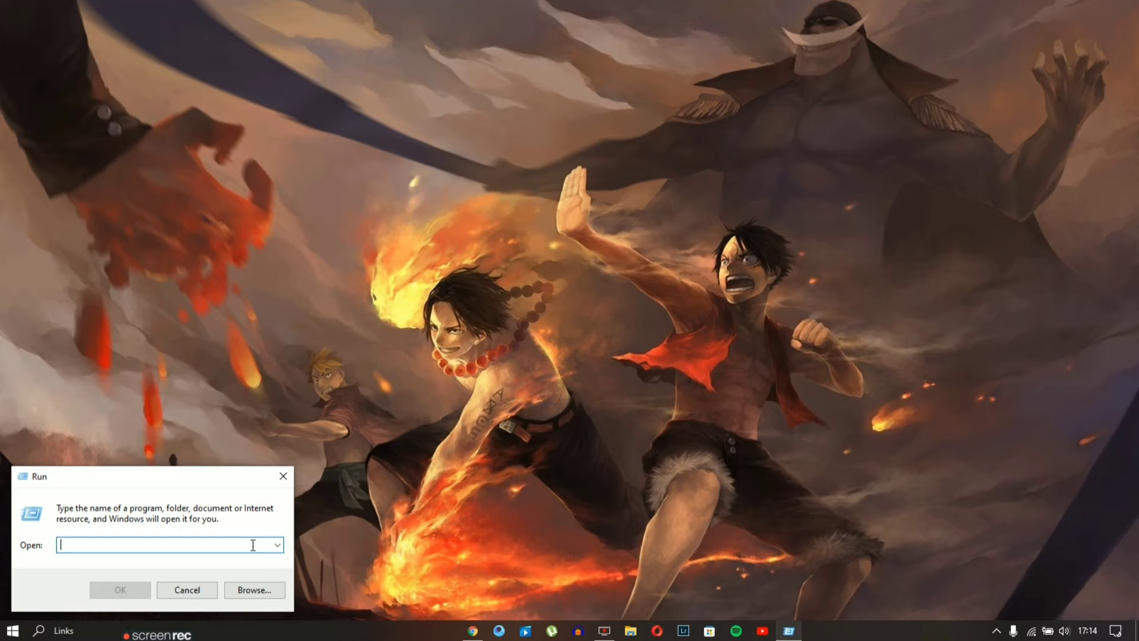
pyautogui.write('%')
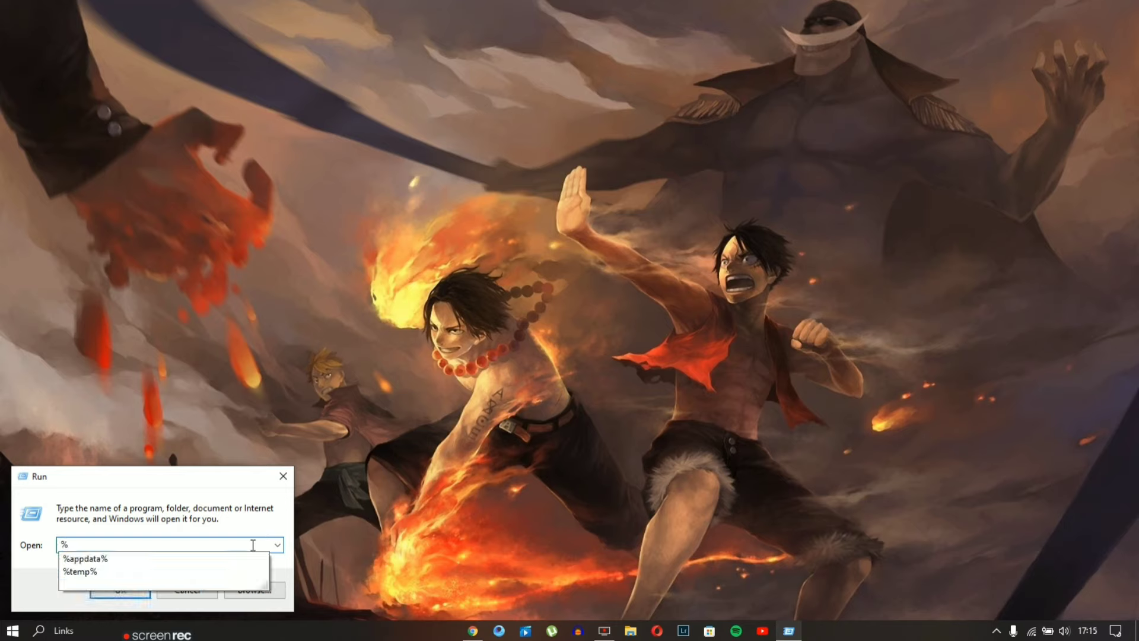
pyautogui.write('tem')
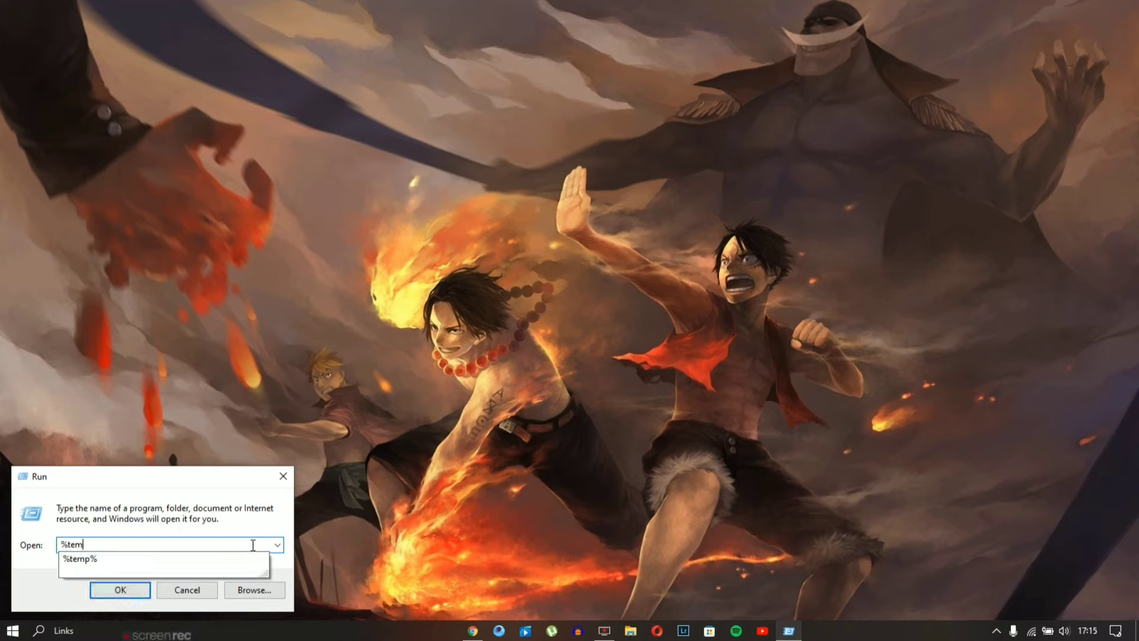
pyautogui.write('p%')
pyautogui.click(138, 590)
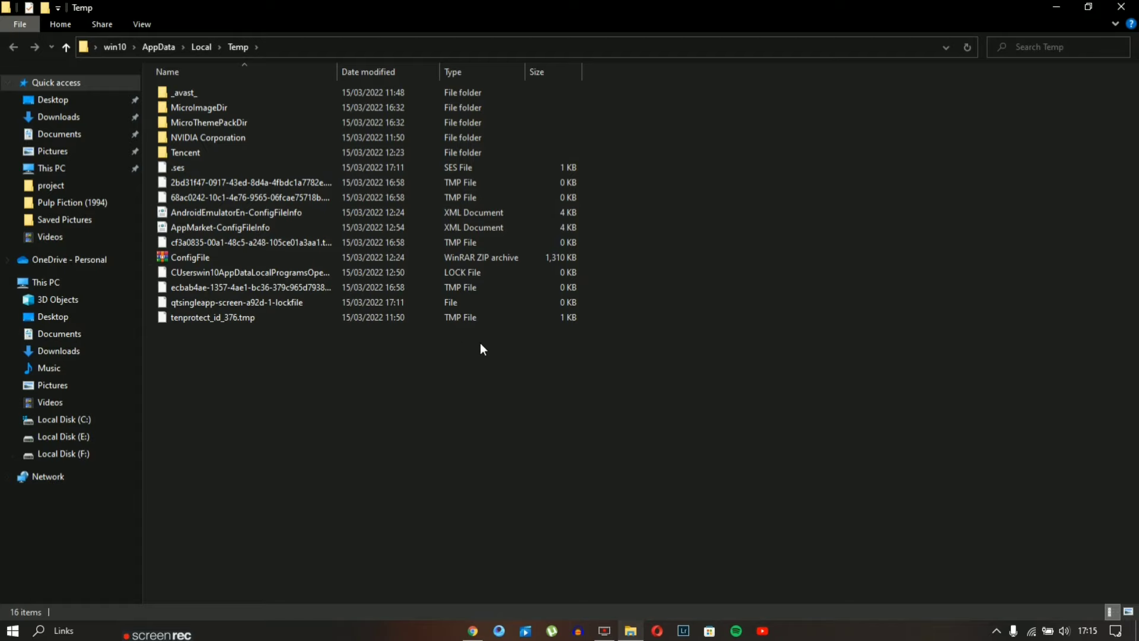
# Delete all files and folders in the user's local AppData Temp folder
pyautogui.moveTo(478, 371); pyautogui.dragTo(394, 93)
pyautogui.rightClick(394, 93)
pyautogui.click(274, 329)
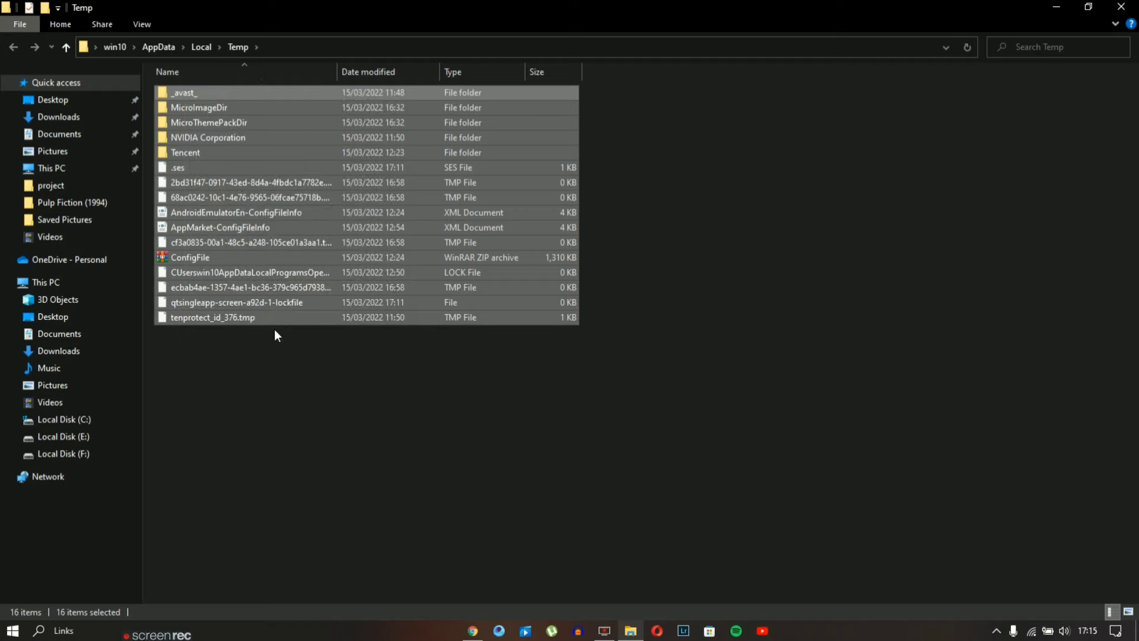
pyautogui.click(529, 249)
pyautogui.click(617, 269)
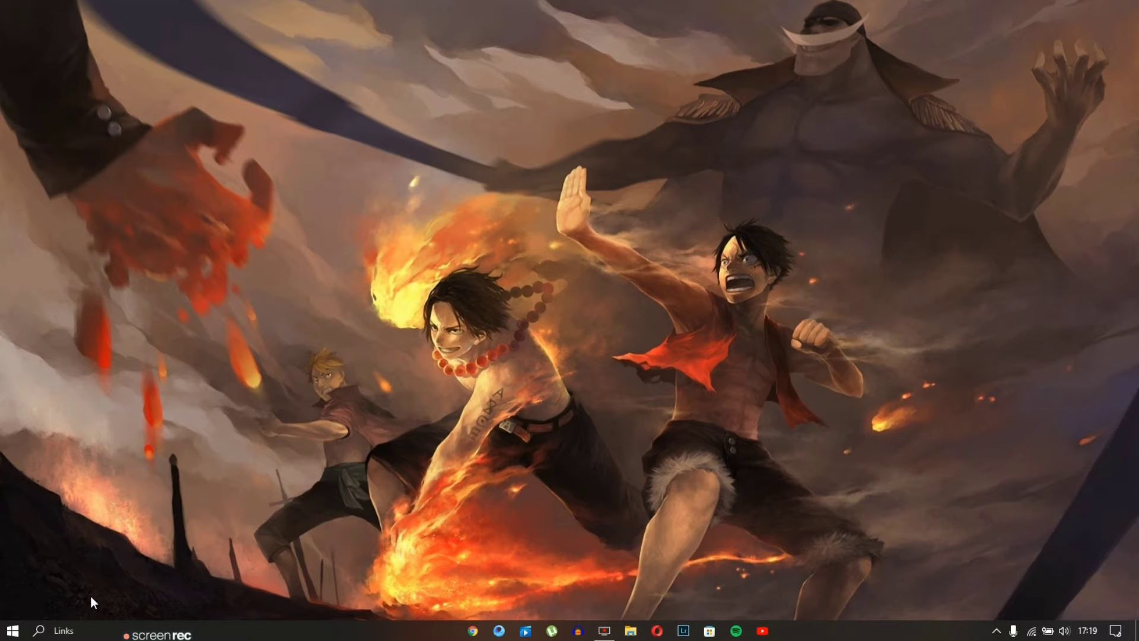
# Search Windows for "add", open Add or remove programs, and look through the start of the installed apps list
pyautogui.click(38, 631)
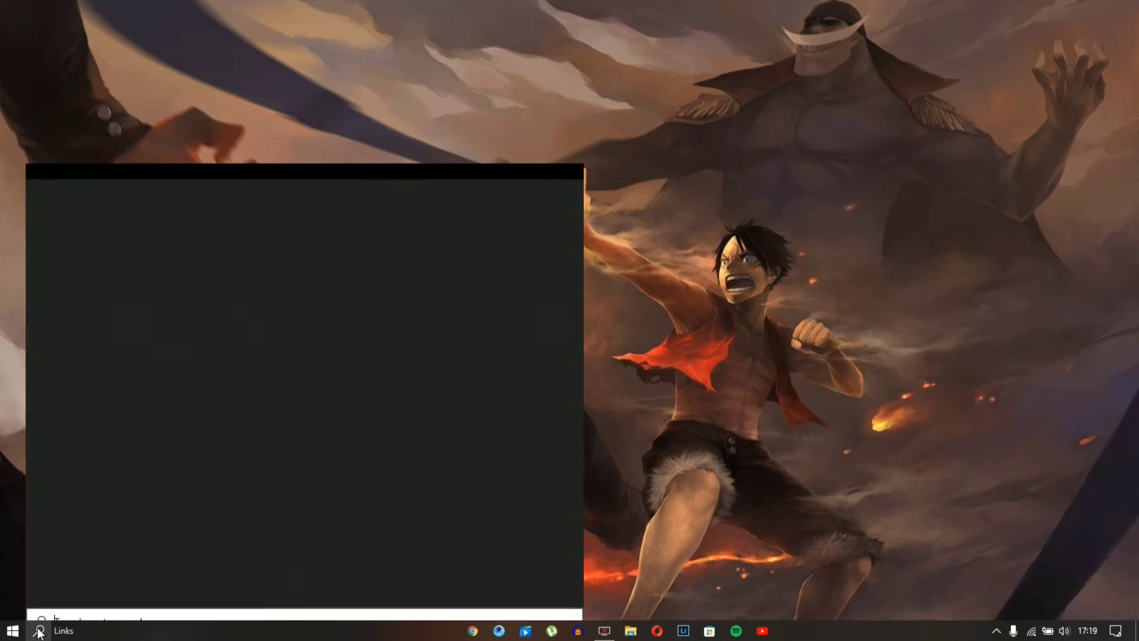
pyautogui.write('add')
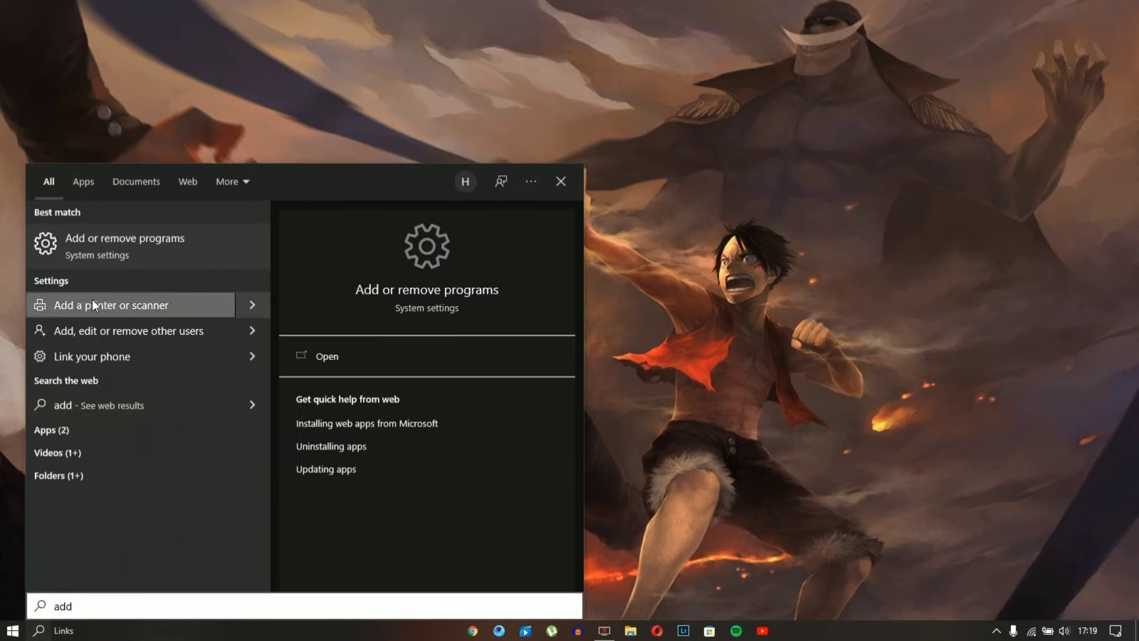
pyautogui.click(99, 244)
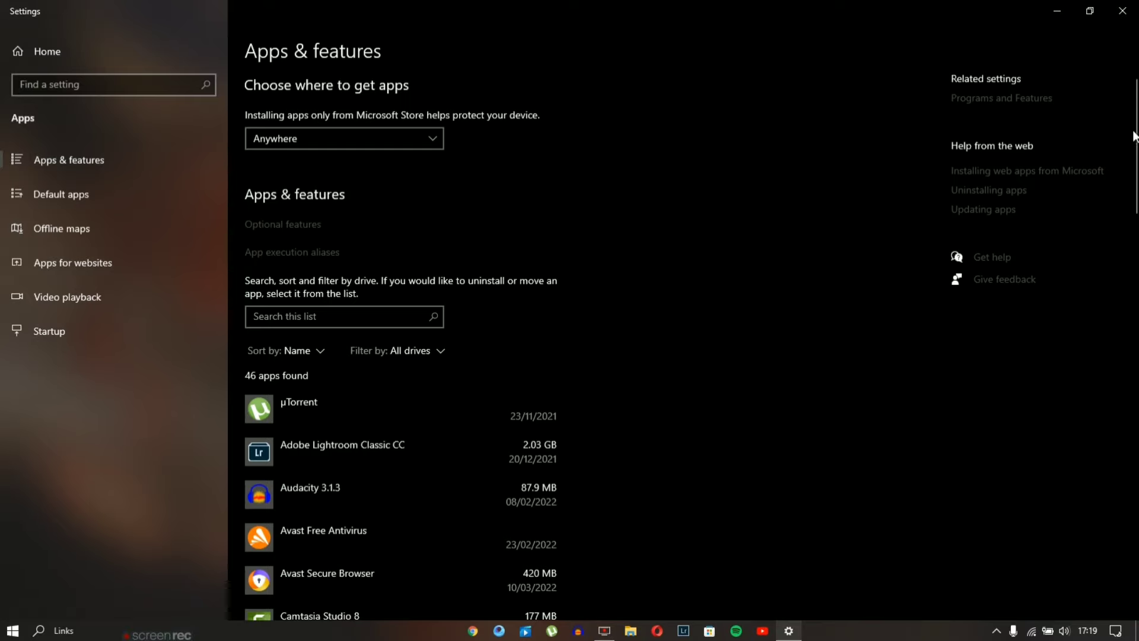
pyautogui.scroll(-3, 709, 297)
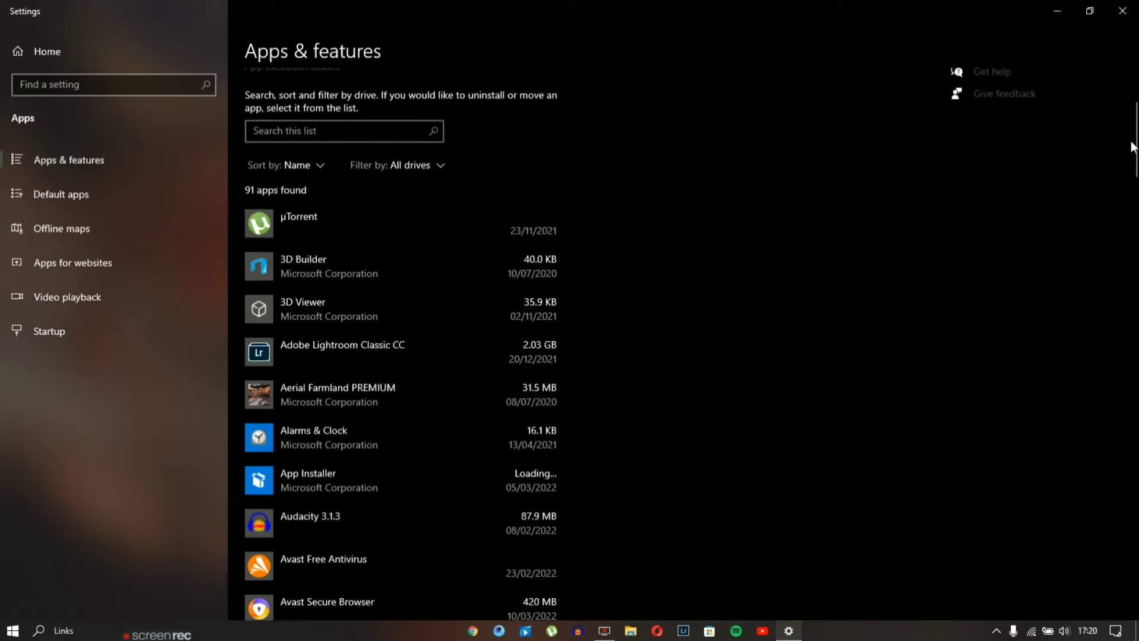
pyautogui.moveTo(1136, 153)
pyautogui.mouseDown()
pyautogui.moveTo(1138, 283)
pyautogui.moveTo(1138, 115)
pyautogui.moveTo(1137, 141)
pyautogui.mouseUp()
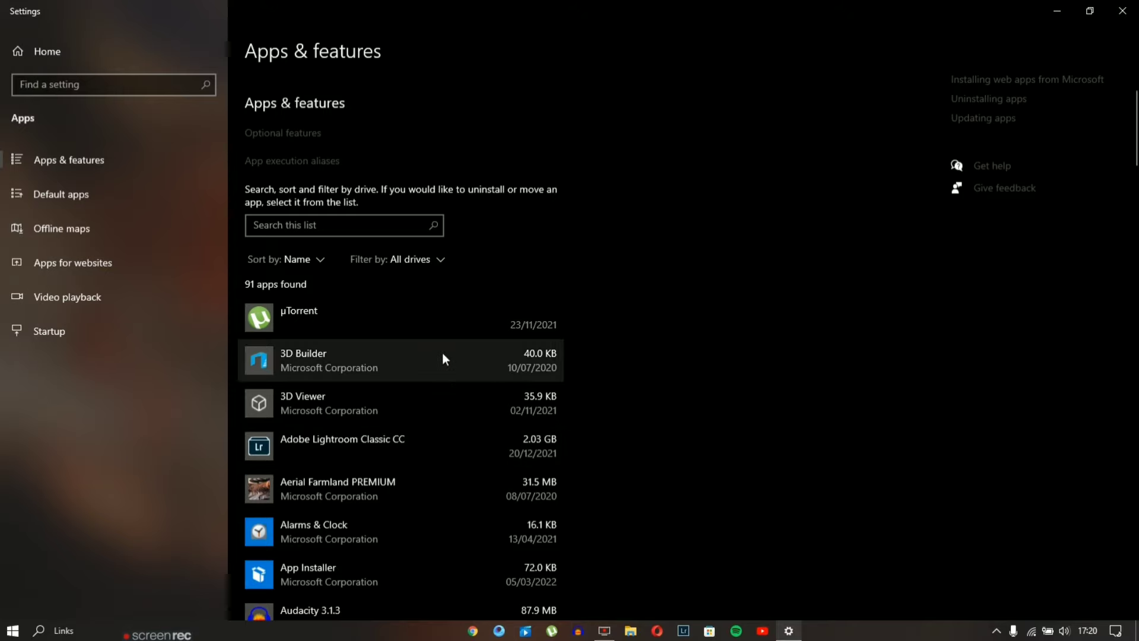
# Expand the µTorrent entry in the installed apps list to view its Uninstall option and look over the apps below it
pyautogui.click(436, 317)
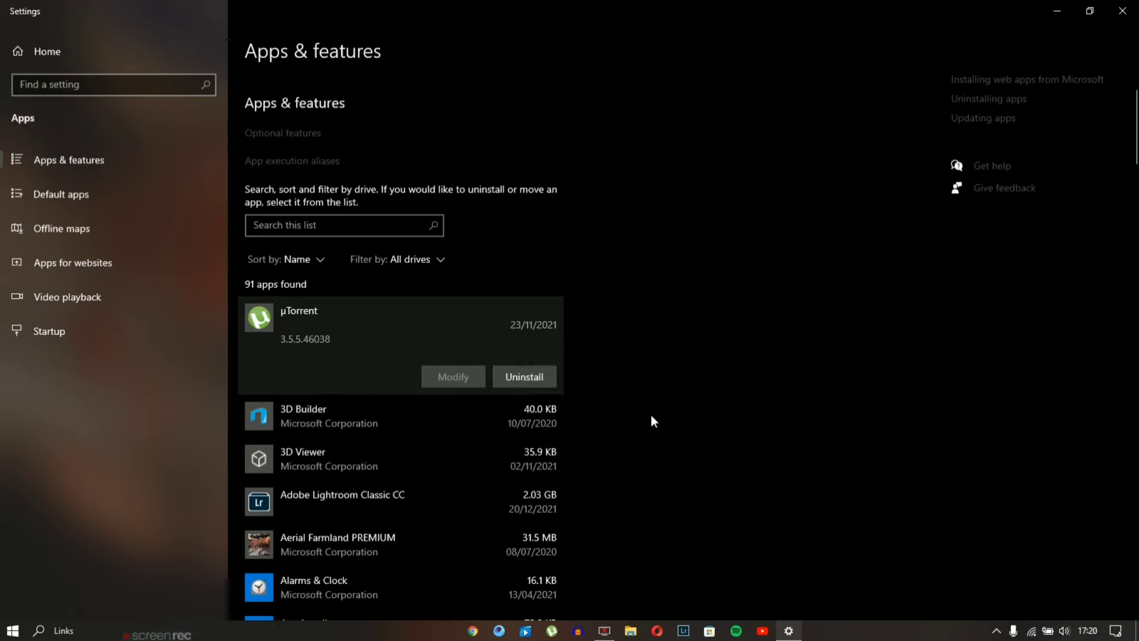
pyautogui.scroll(-2, 665, 436)
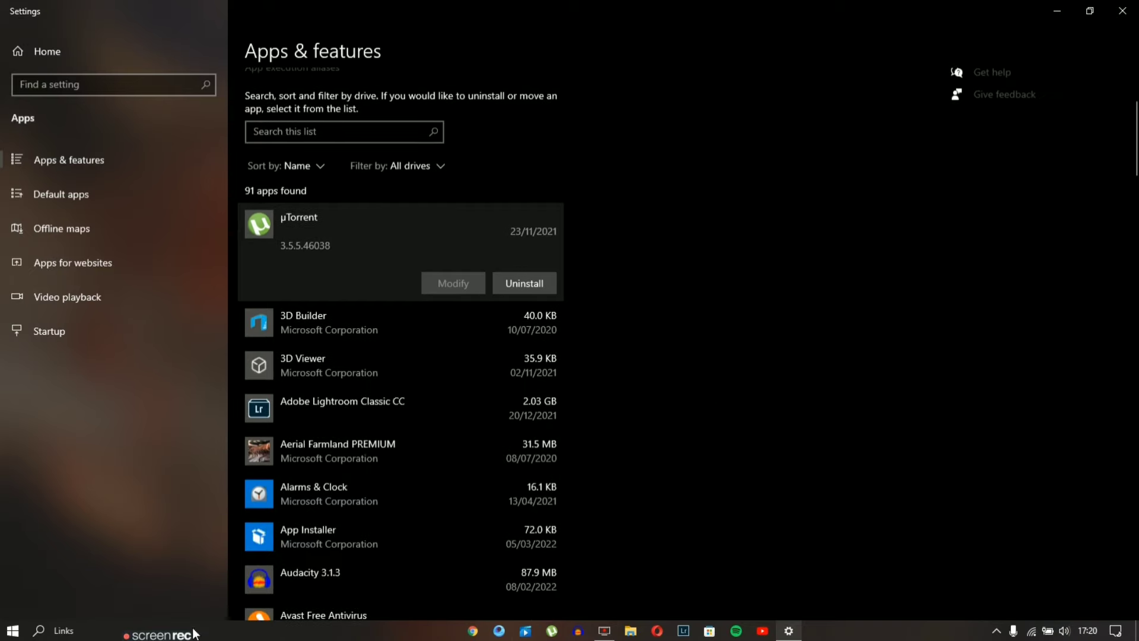
# Open the Recycle Bin from the recent items in Windows search
pyautogui.moveTo(126, 624)
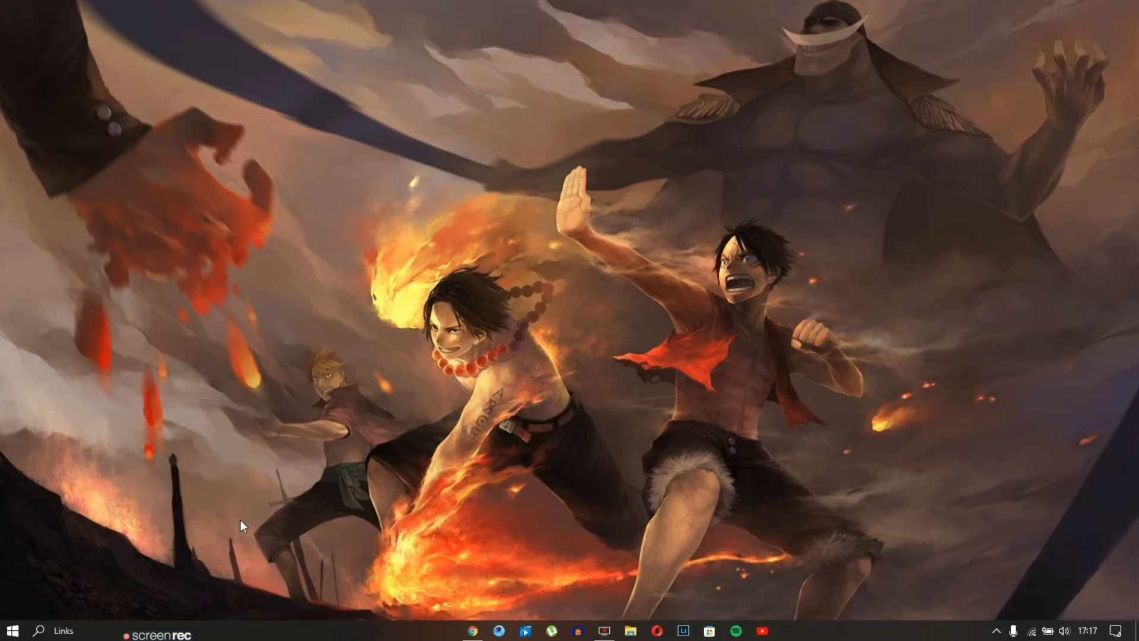
pyautogui.click(40, 630)
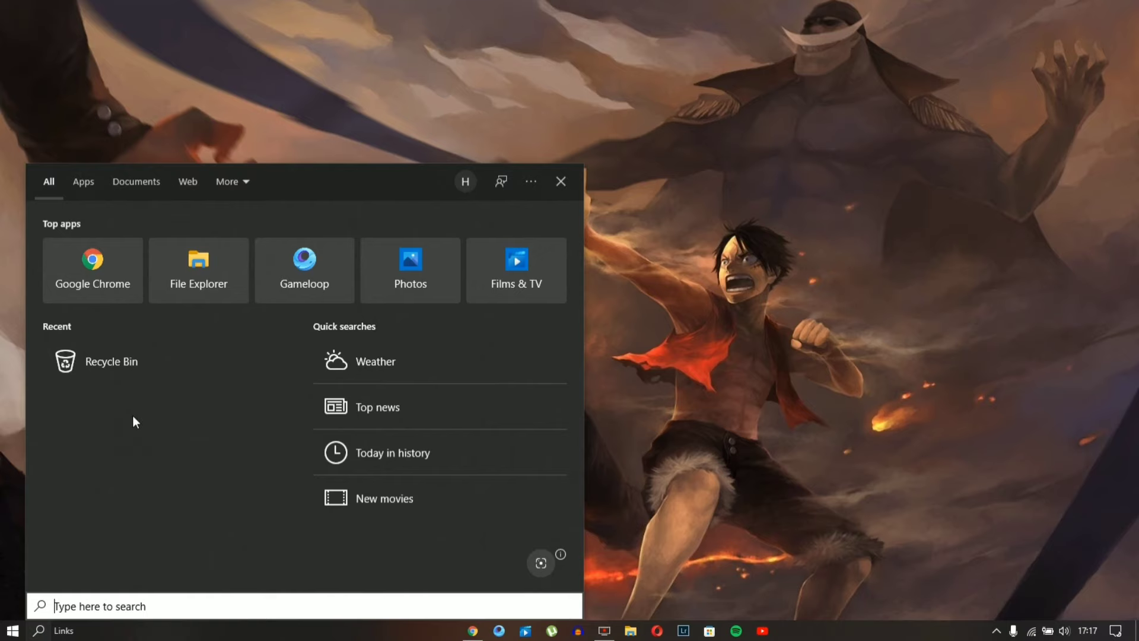
pyautogui.click(105, 362)
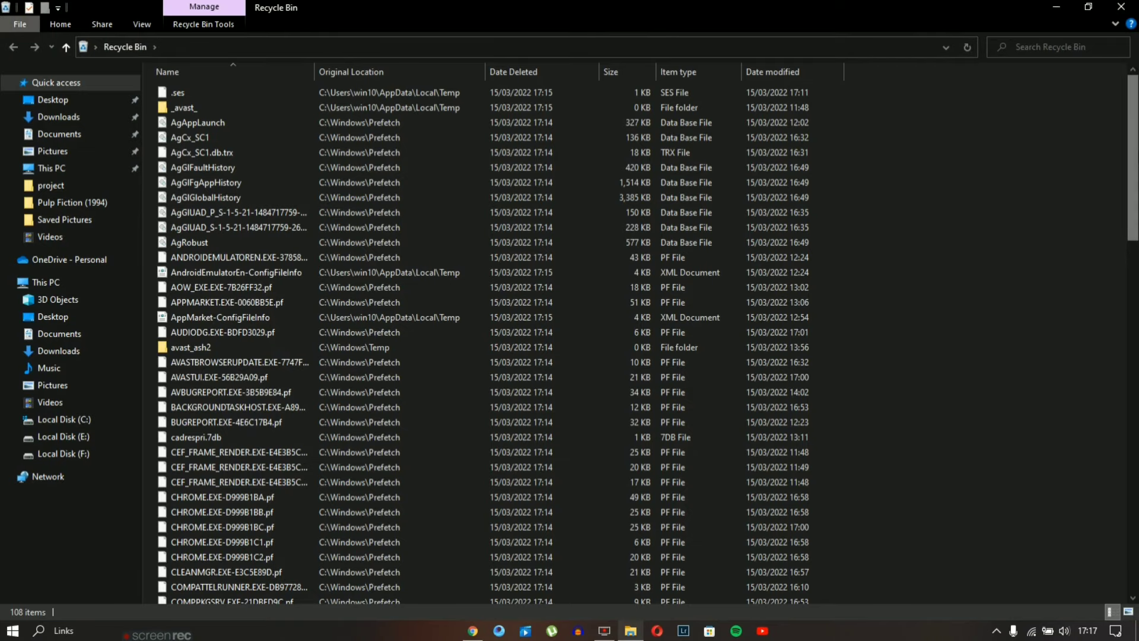
# Select all items in the Recycle Bin and permanently delete them, accepting the deletion
pyautogui.moveTo(1129, 176)
pyautogui.mouseDown()
pyautogui.moveTo(1129, 525)
pyautogui.moveTo(1129, 167)
pyautogui.mouseUp()
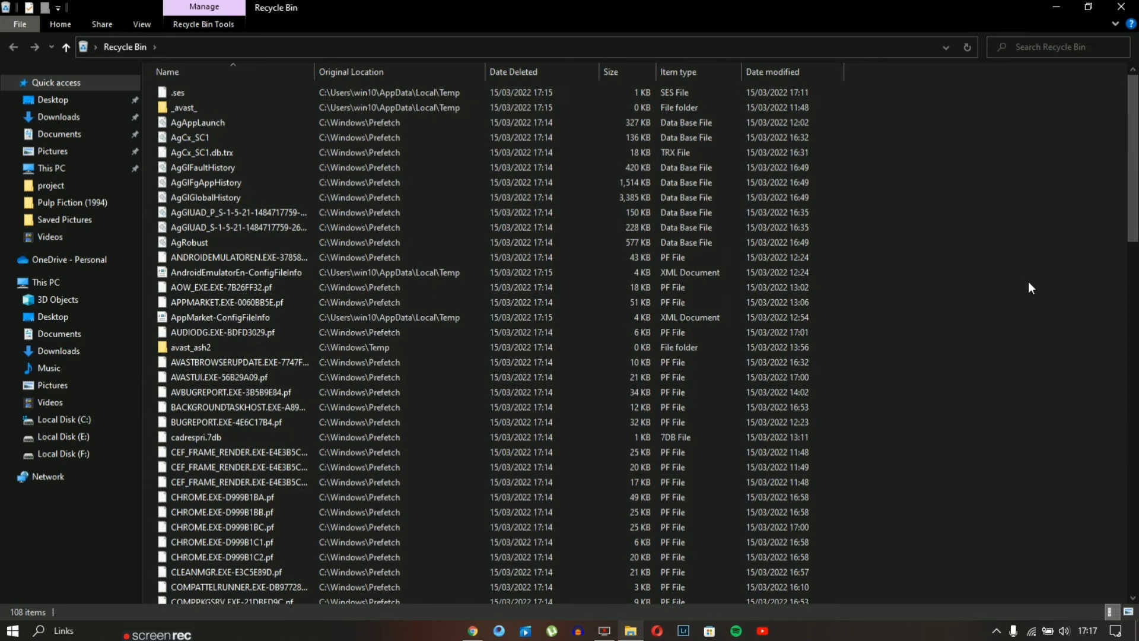
pyautogui.hotkey('ctrl', 'a')
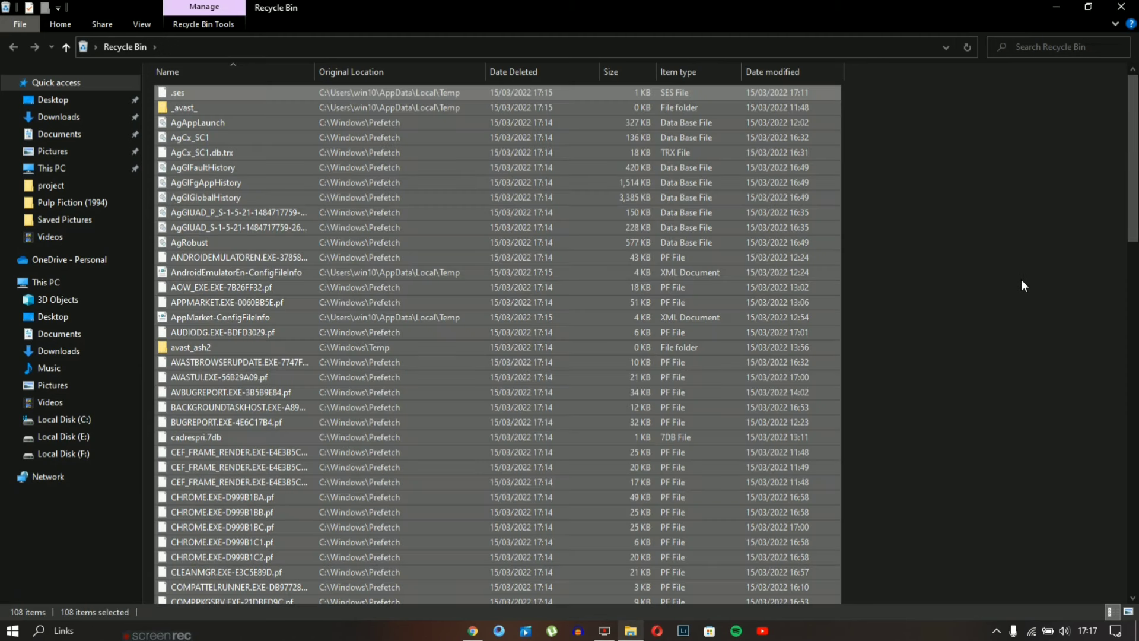
pyautogui.press('Delete')
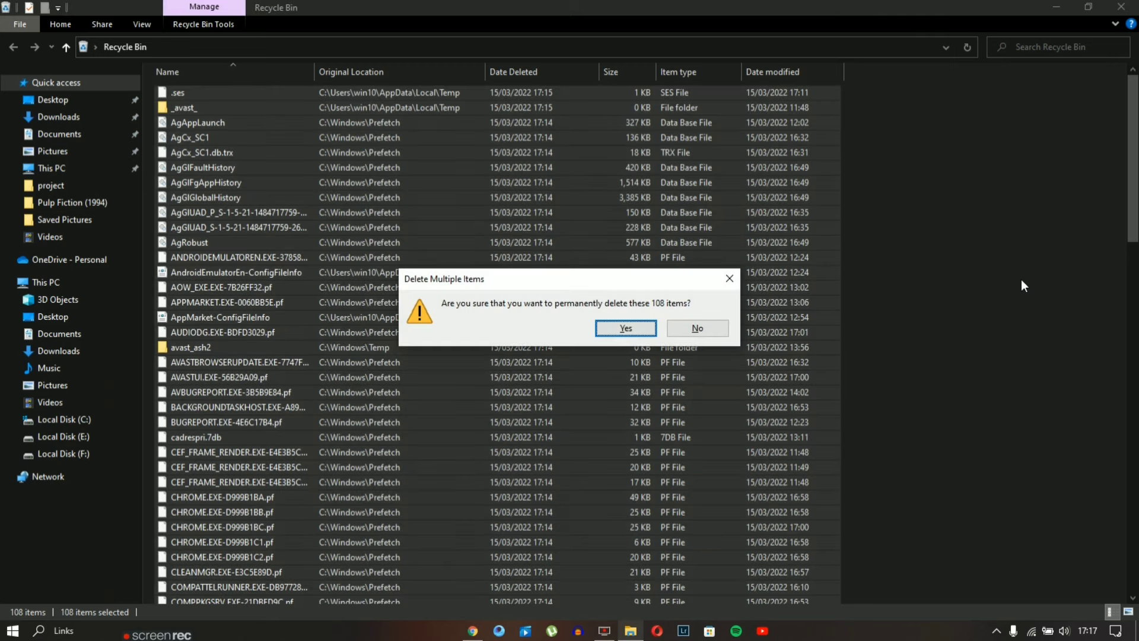
pyautogui.click(632, 333)
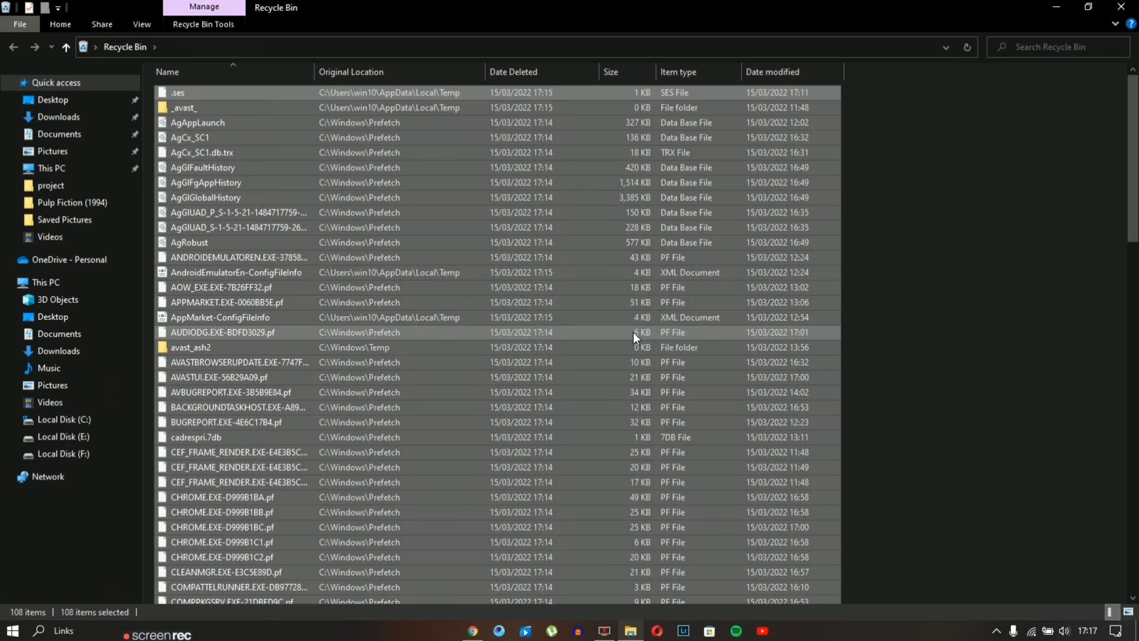